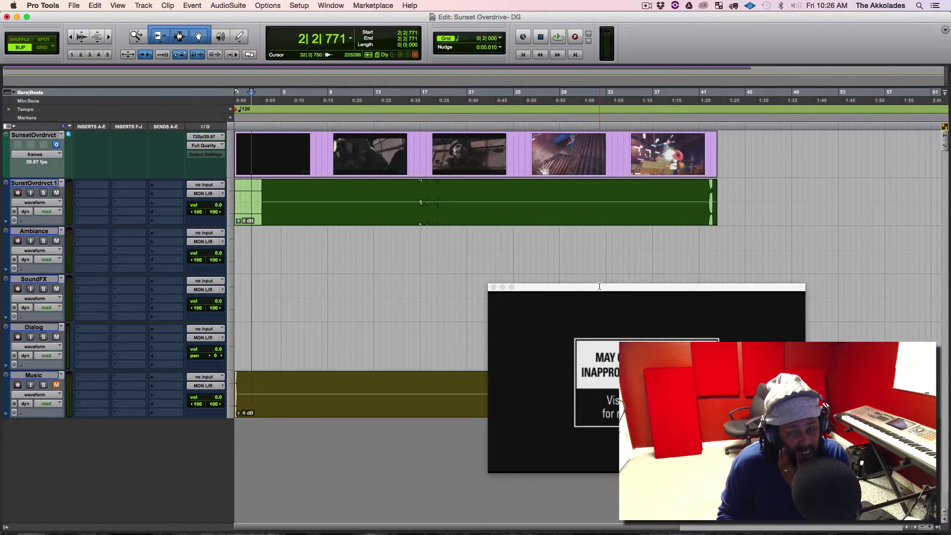
# - Nudge the video window up and left, then select the Ambiance track
pyautogui.moveTo(600, 287); pyautogui.dragTo(708, 294)
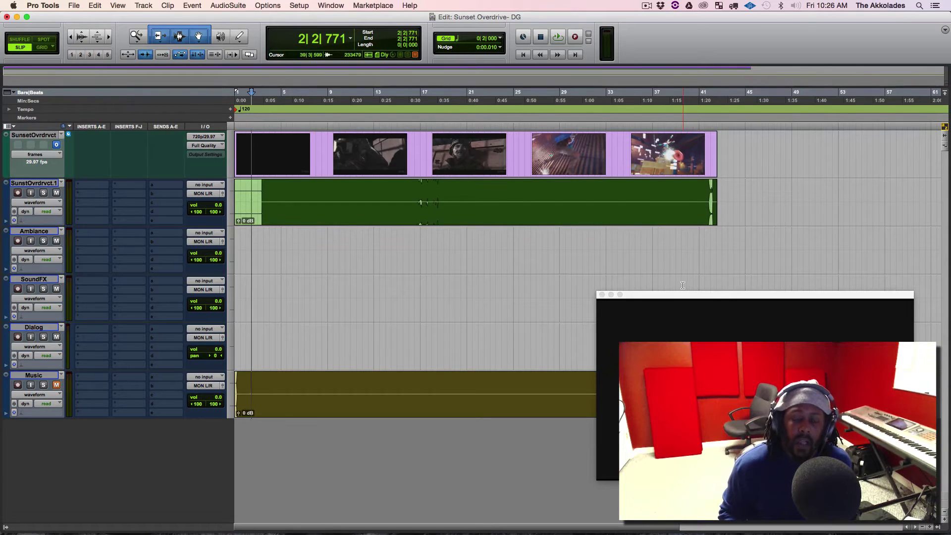
pyautogui.click(37, 231)
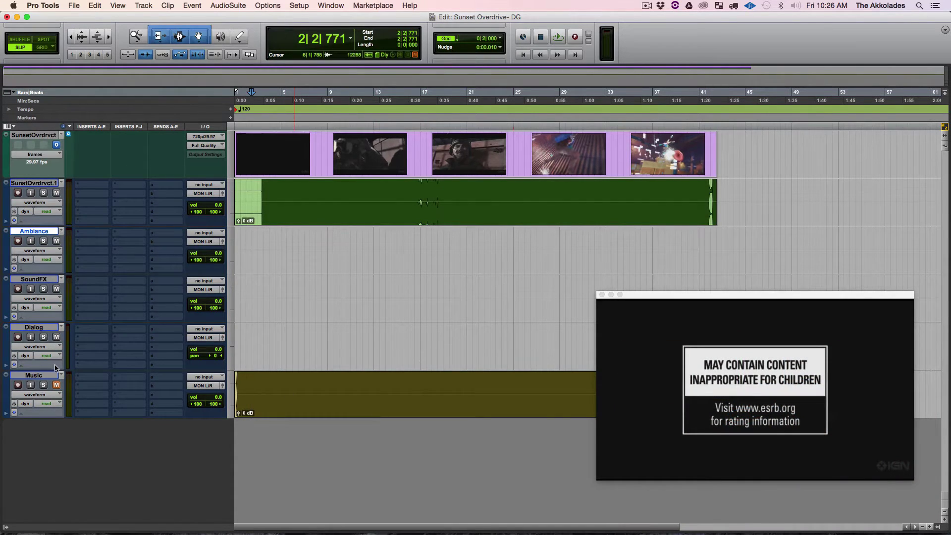
# - Start an audio import from the File menu, then back out of it
pyautogui.click(74, 5)
pyautogui.moveTo(99, 148)
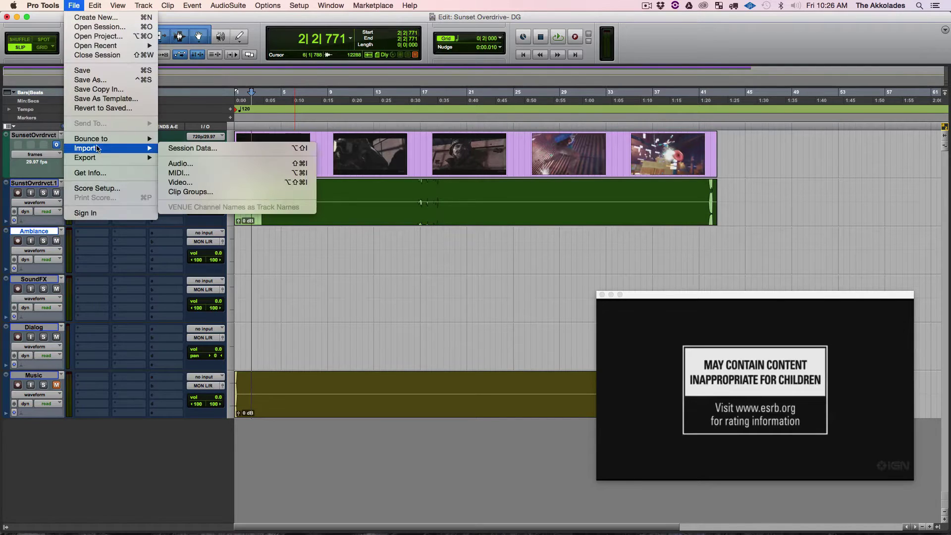
pyautogui.click(197, 163)
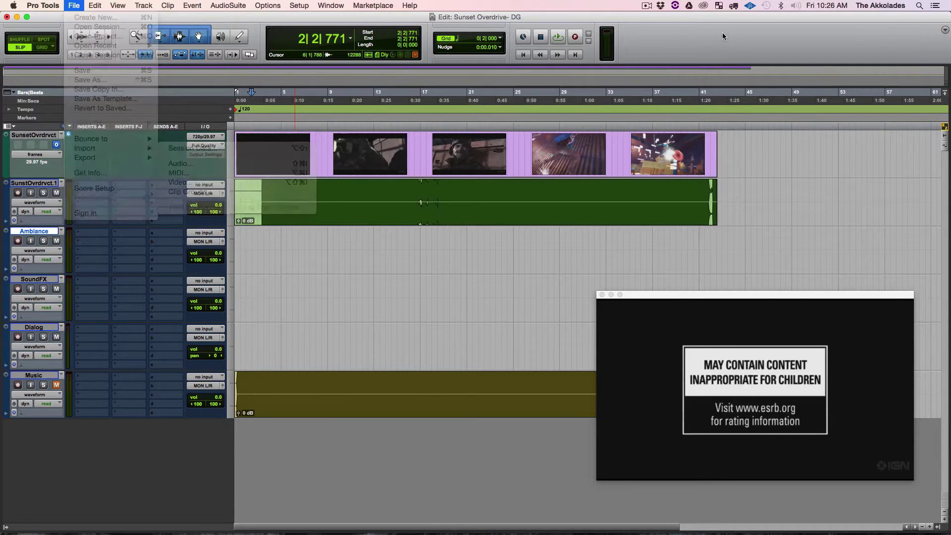
# - Mute SunstOvrdrvct.1 and preview the warehouse scene from 3|4|417, then stop playback
pyautogui.click(56, 193)
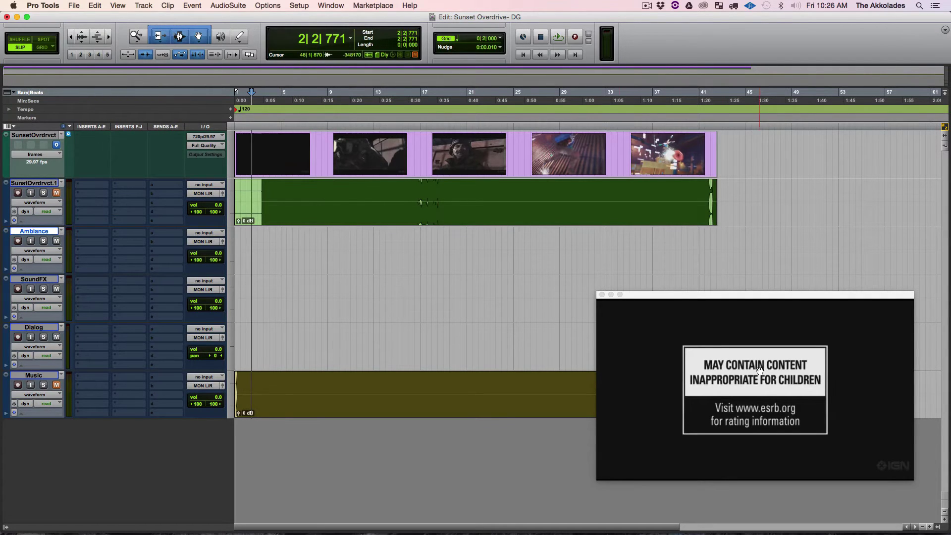
pyautogui.press('space')
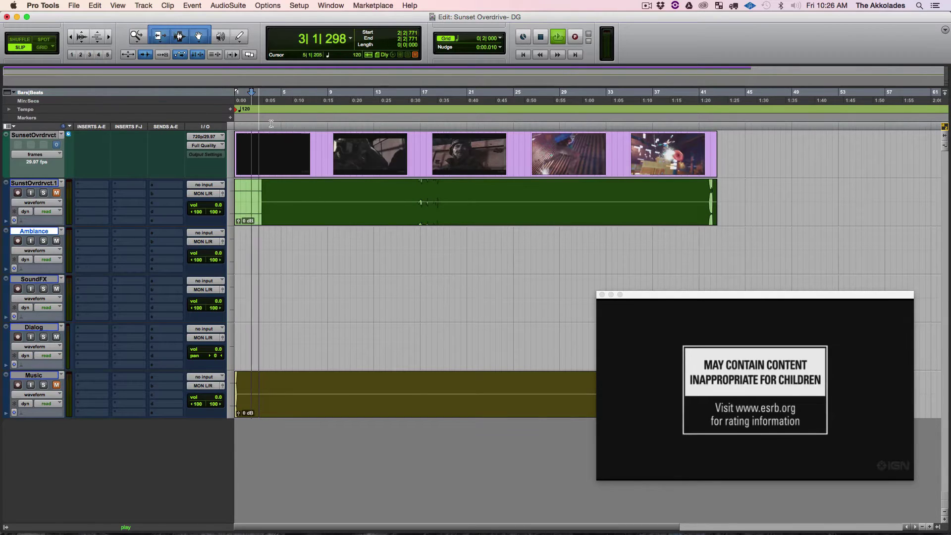
pyautogui.click(268, 128)
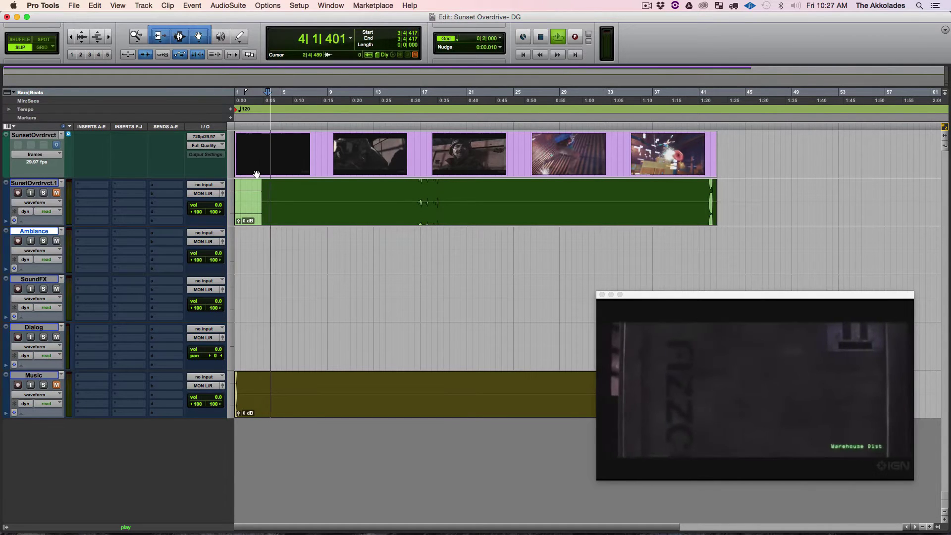
pyautogui.moveTo(675, 308); pyautogui.dragTo(534, 144)
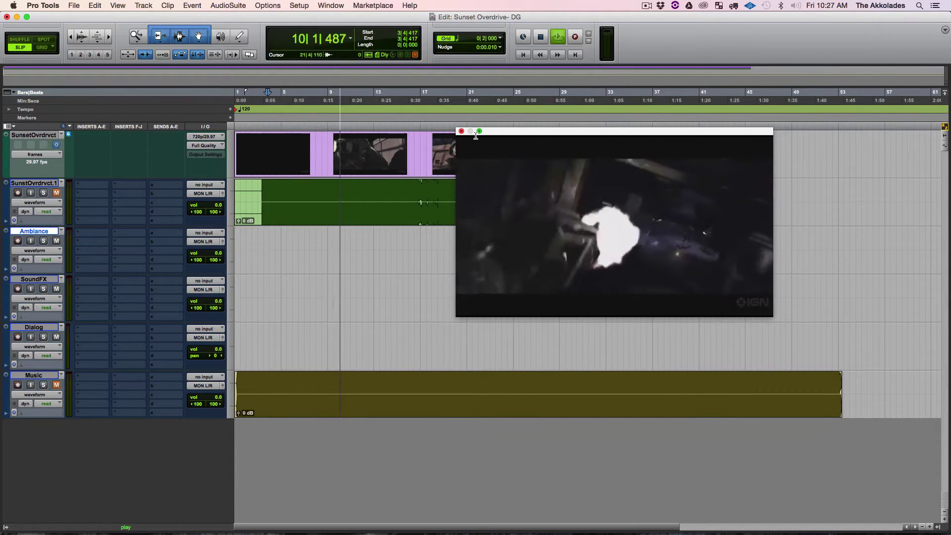
pyautogui.press('space')
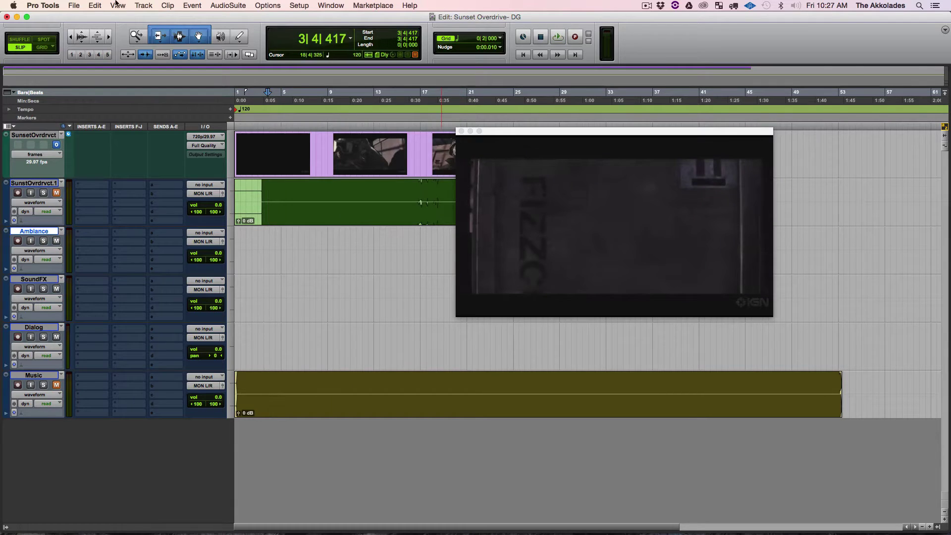
pyautogui.click(81, 6)
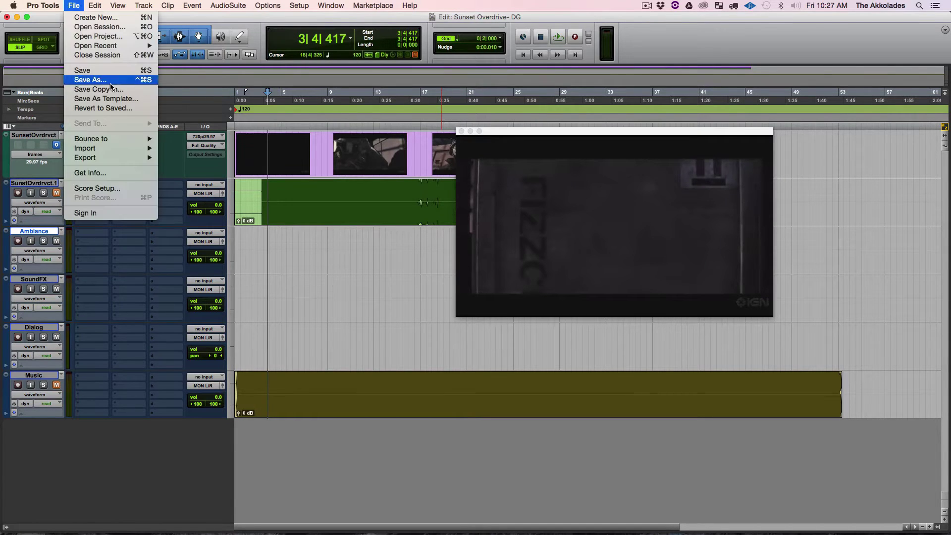
# - Convert AMB EXT Warehouse, Trucks_10117669.mp3 from the import browser and save it into Audio Files
pyautogui.moveTo(125, 151)
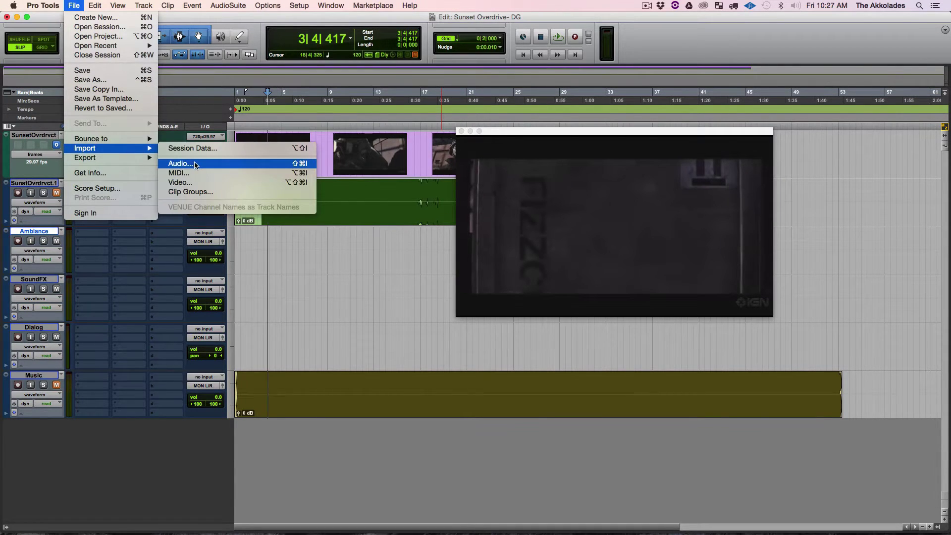
pyautogui.click(179, 163)
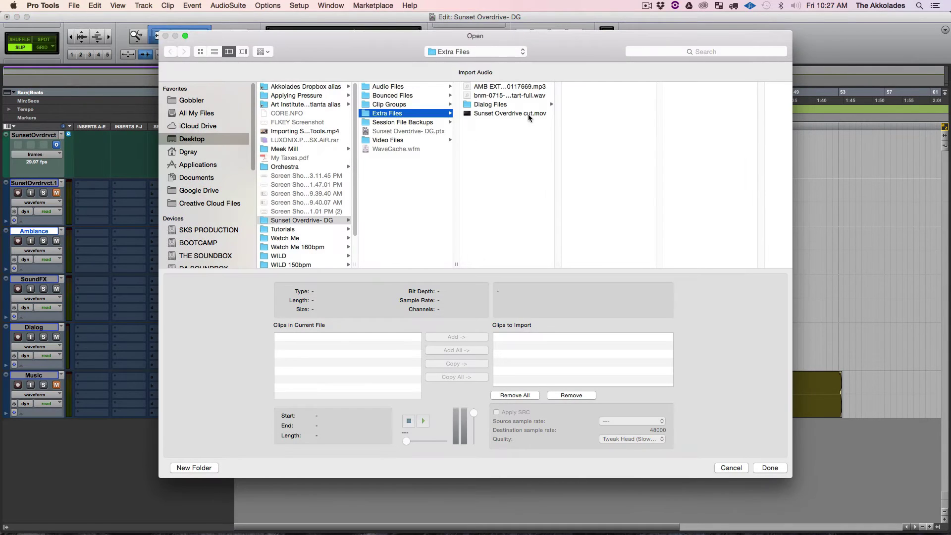
pyautogui.click(506, 95)
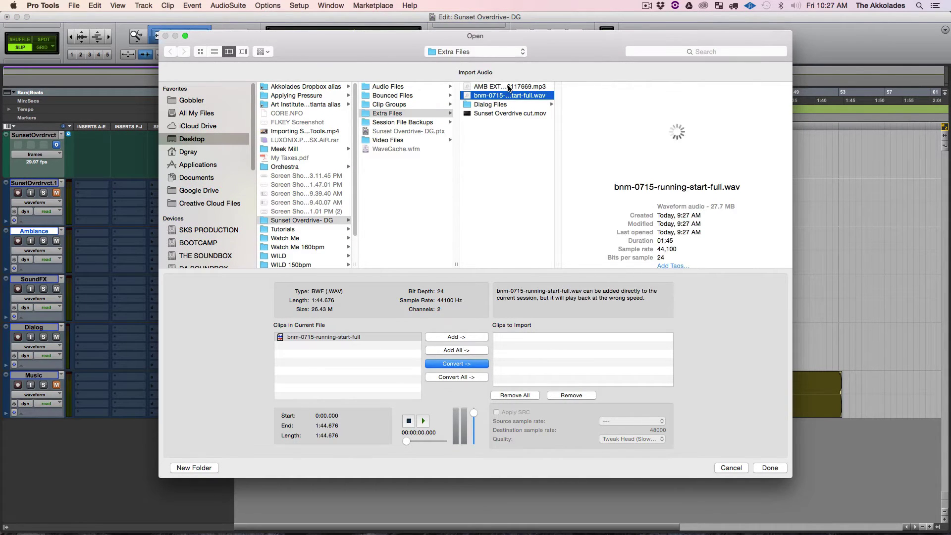
pyautogui.click(507, 86)
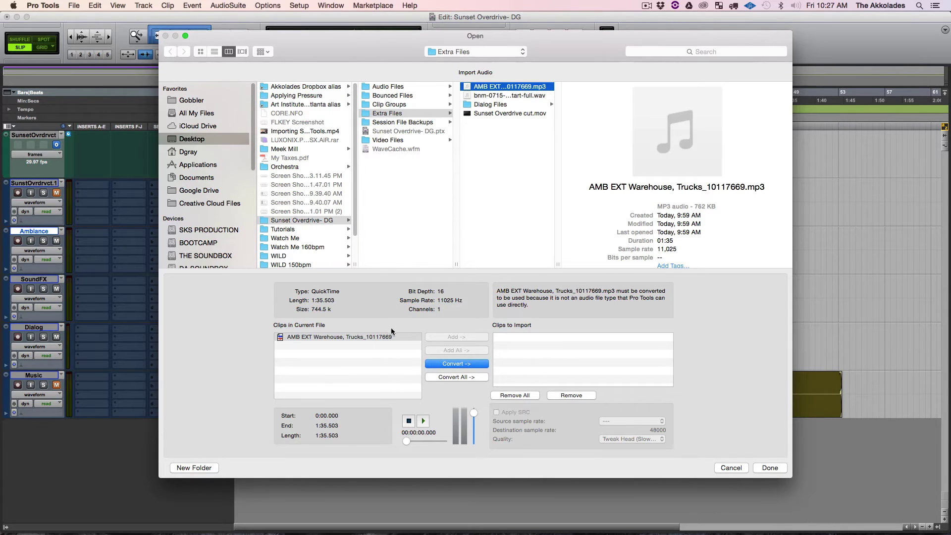
pyautogui.click(501, 96)
pyautogui.click(501, 88)
pyautogui.click(466, 364)
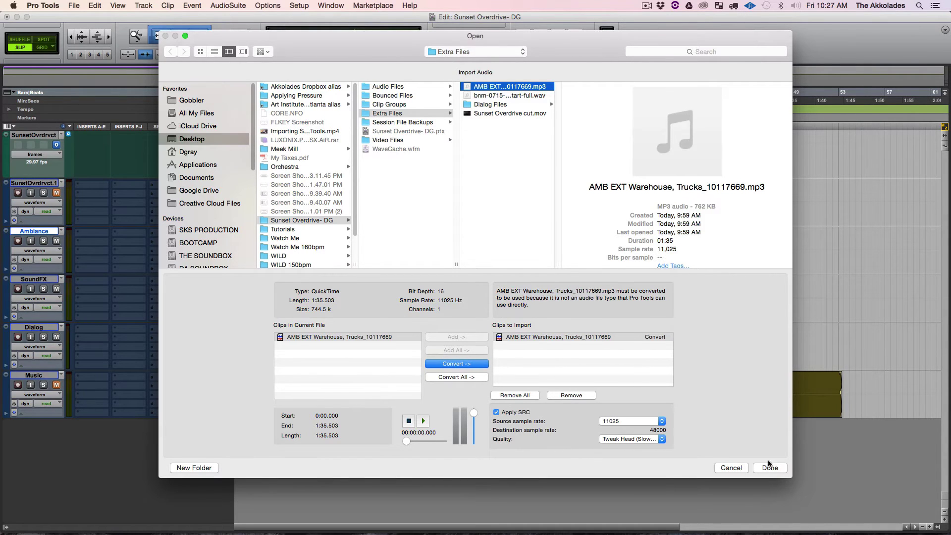
pyautogui.click(769, 467)
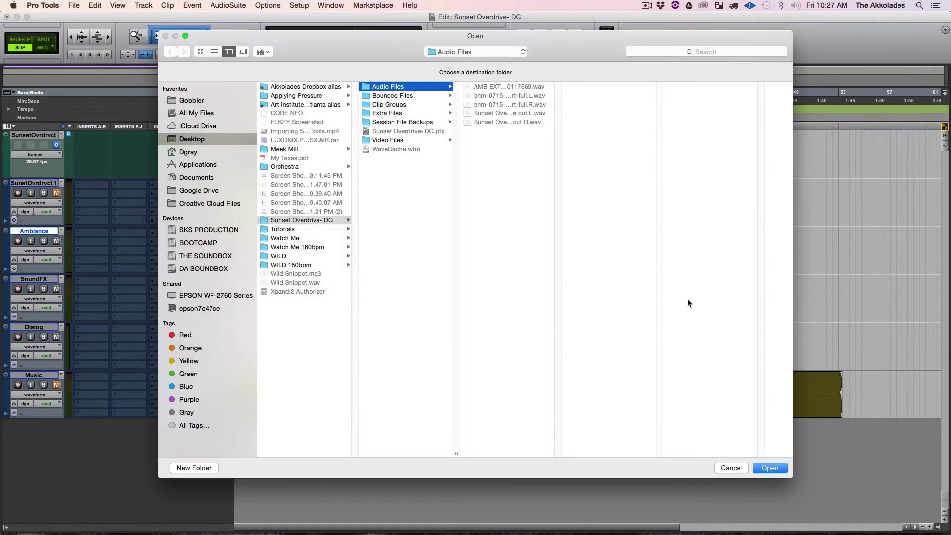
pyautogui.click(770, 467)
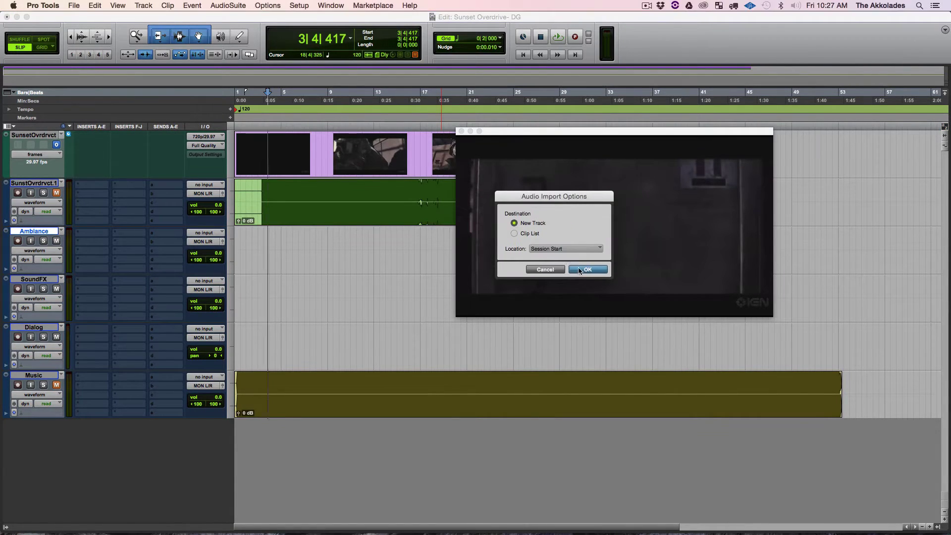
pyautogui.click(585, 270)
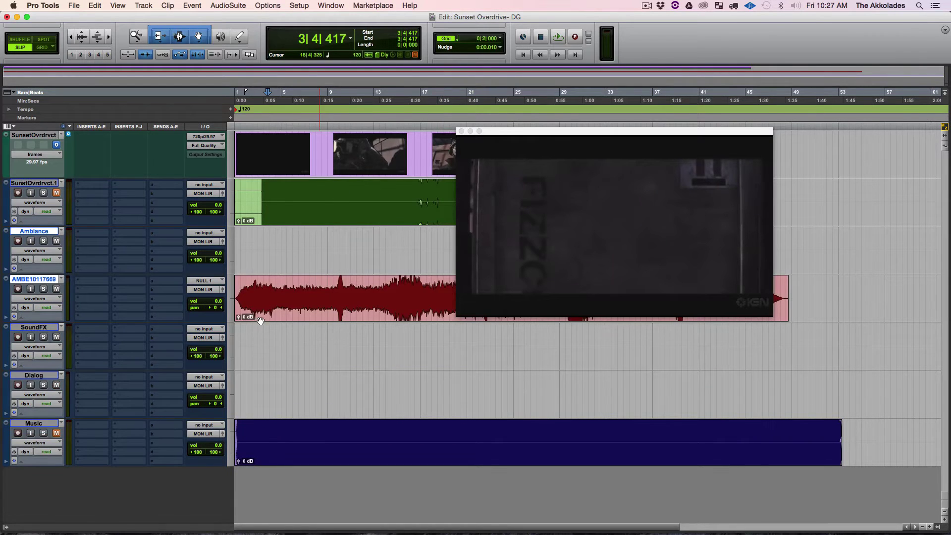
pyautogui.click(319, 332)
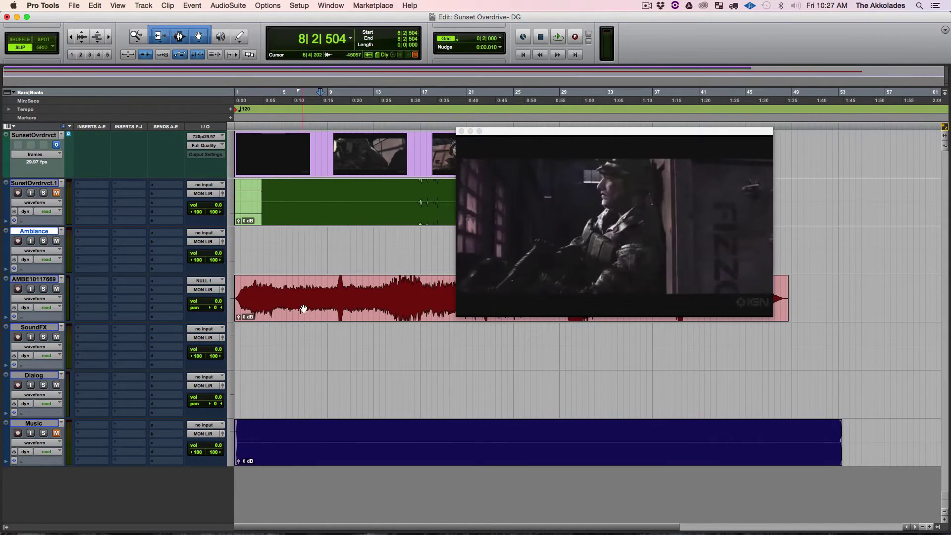
pyautogui.click(257, 313)
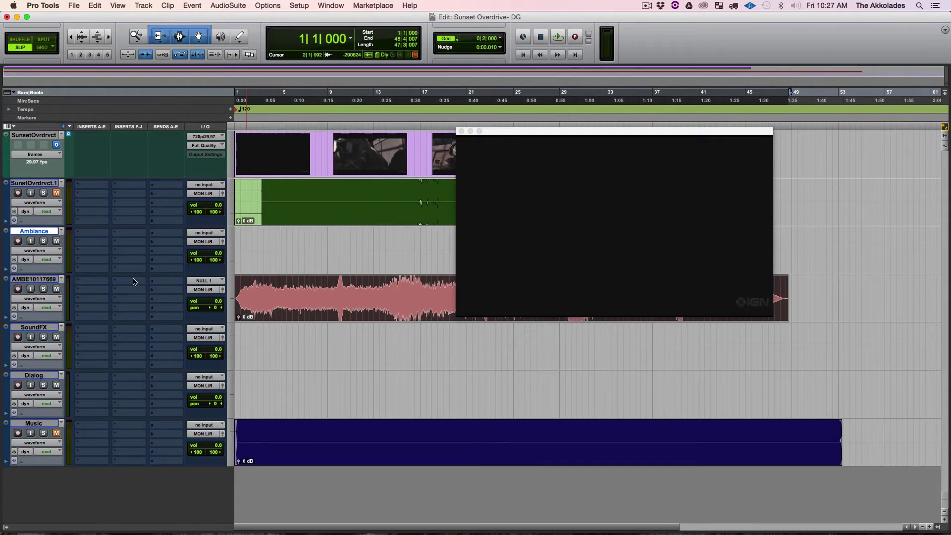
pyautogui.press('space')
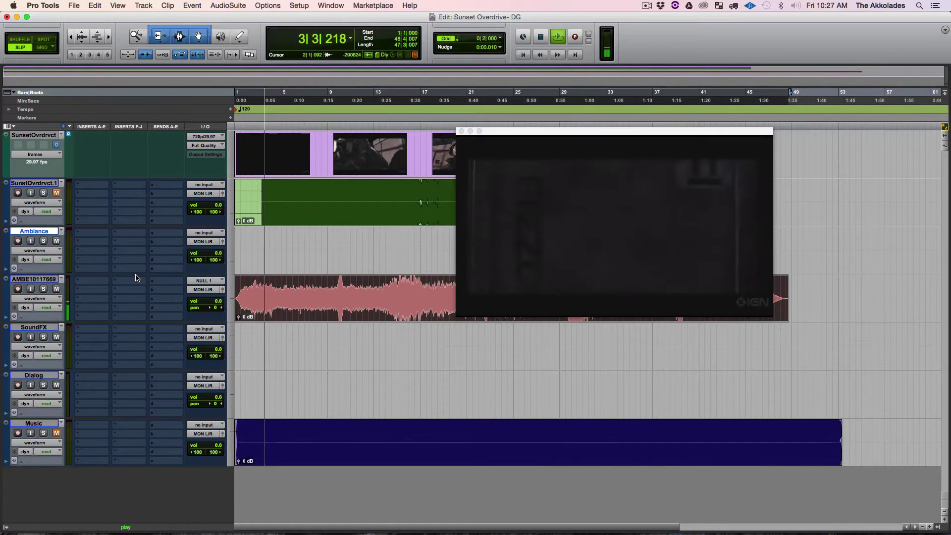
pyautogui.press('space')
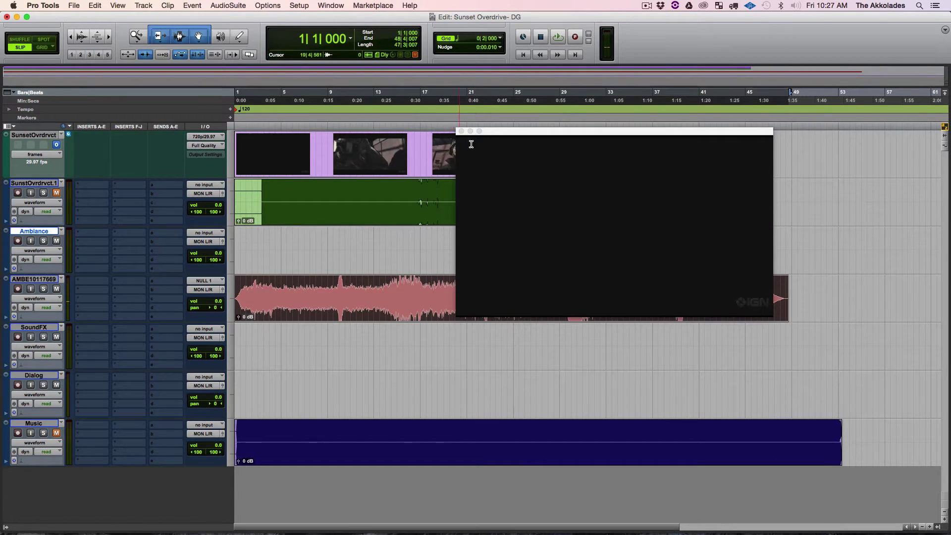
pyautogui.moveTo(491, 131); pyautogui.dragTo(628, 40)
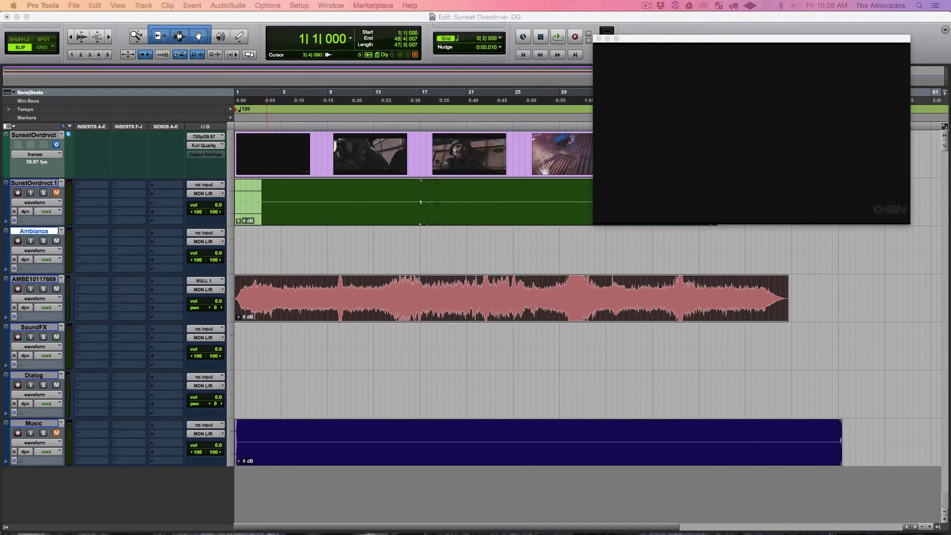
pyautogui.press('super+shift+n')
pyautogui.moveTo(896, 159); pyautogui.dragTo(654, 253)
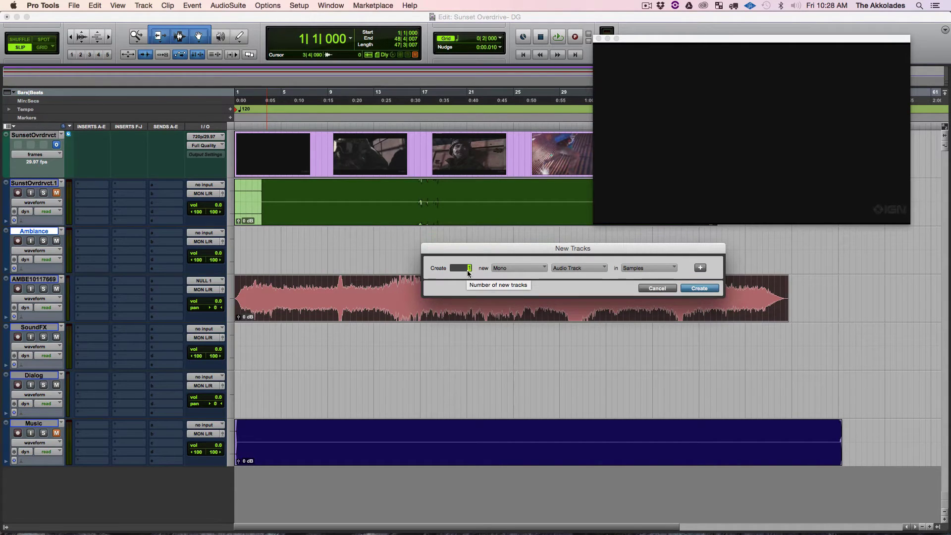
pyautogui.click(539, 267)
pyautogui.click(518, 280)
pyautogui.click(573, 268)
pyautogui.click(603, 254)
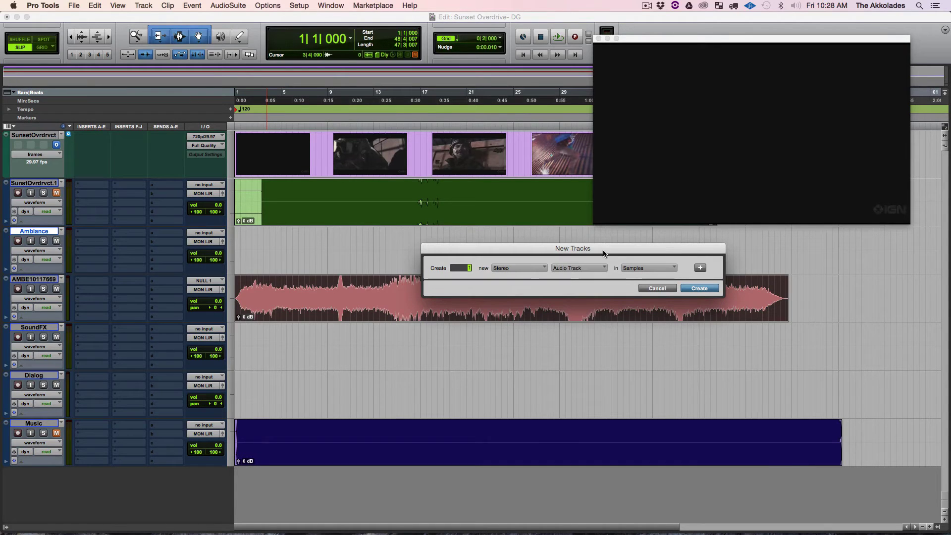
pyautogui.click(658, 288)
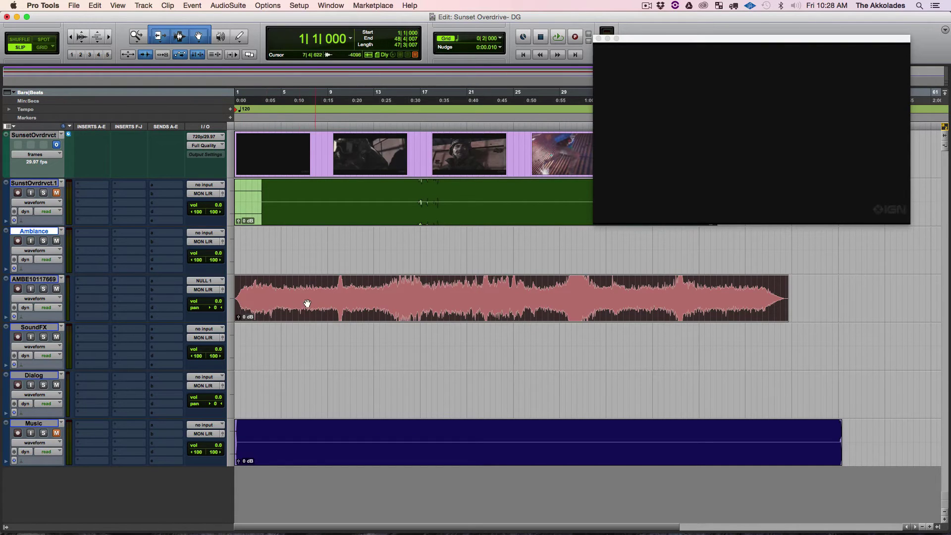
# - Select the AMBE10117669 track and open Duplicate Tracks with Alt+Shift+D
pyautogui.click(31, 280)
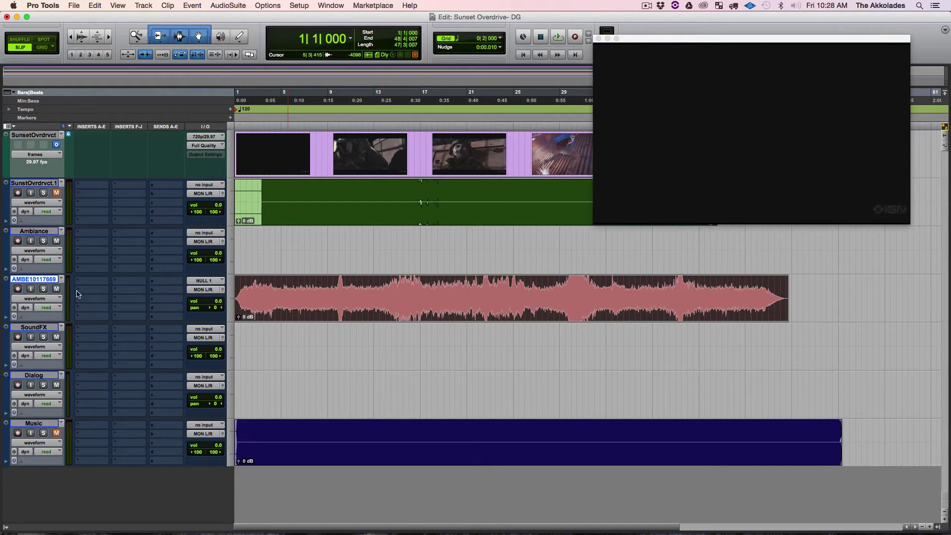
pyautogui.doubleClick(33, 281)
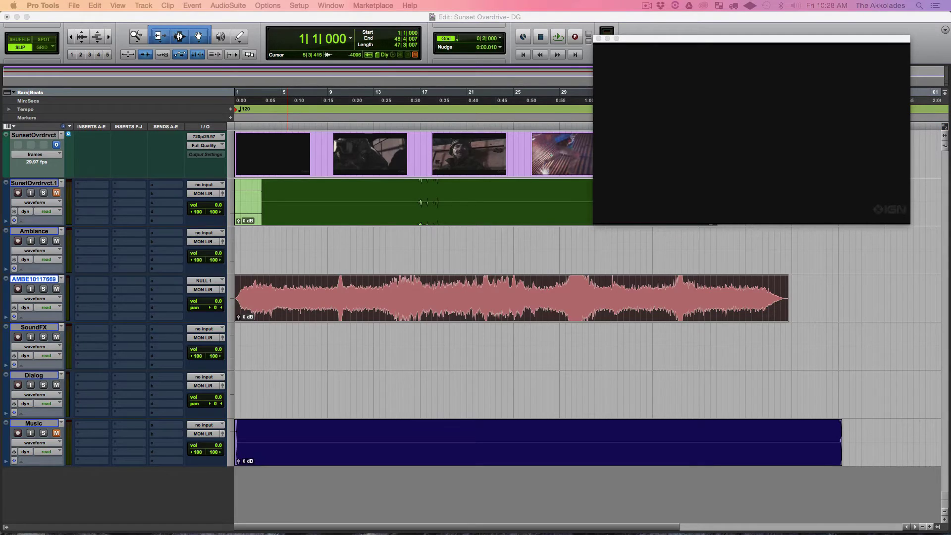
pyautogui.hotkey('alt', 'shift', 'd')
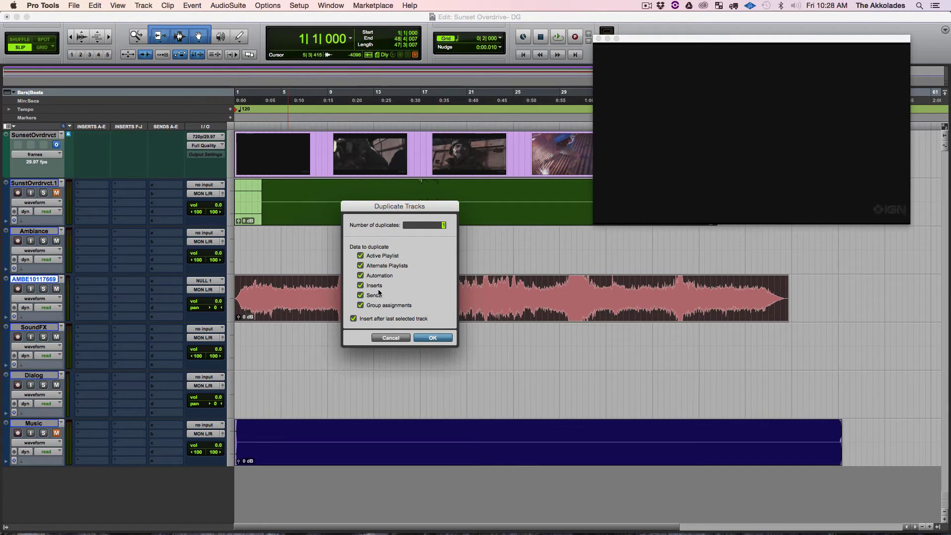
# - Duplicate the ambience track, panning the original hard left (<100) and the copy hard right (100>)
pyautogui.click(433, 338)
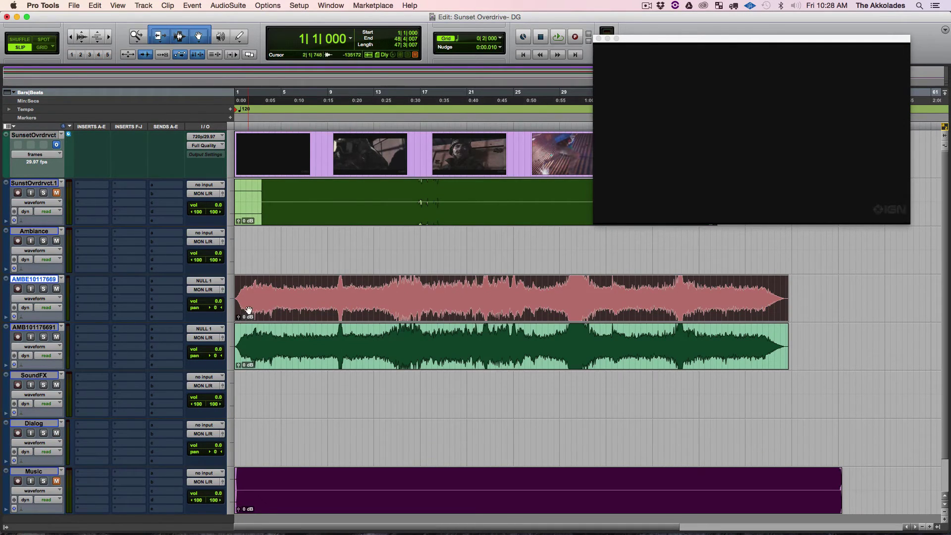
pyautogui.click(41, 330)
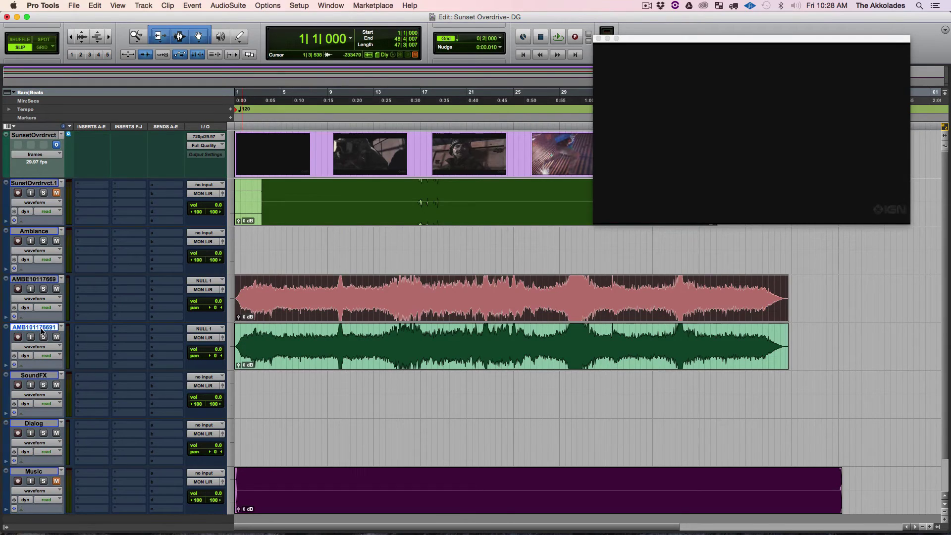
pyautogui.click(39, 279)
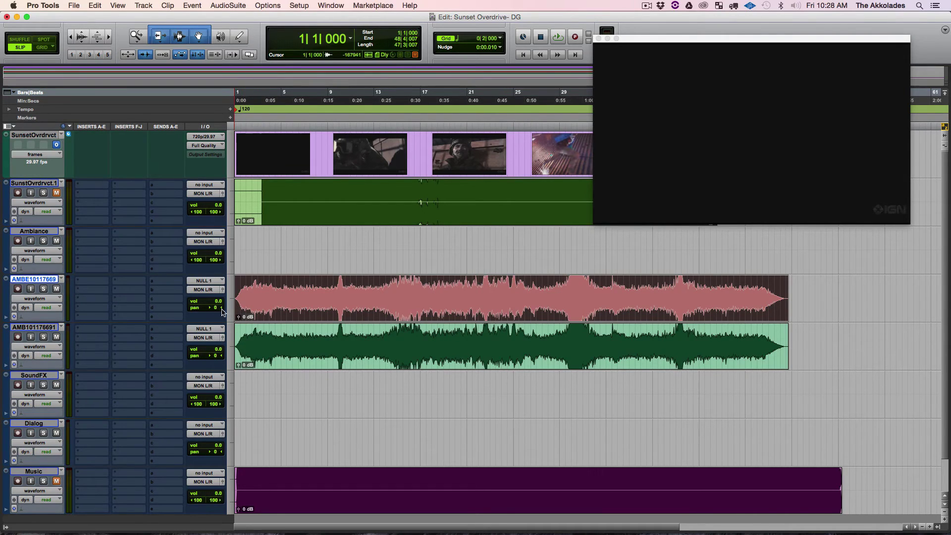
pyautogui.moveTo(218, 311); pyautogui.dragTo(114, 304)
pyautogui.moveTo(216, 360); pyautogui.dragTo(498, 372)
# - Drag both mono clips onto the Ambiance track, then slide the copy later to 3|4|090
pyautogui.click(341, 307)
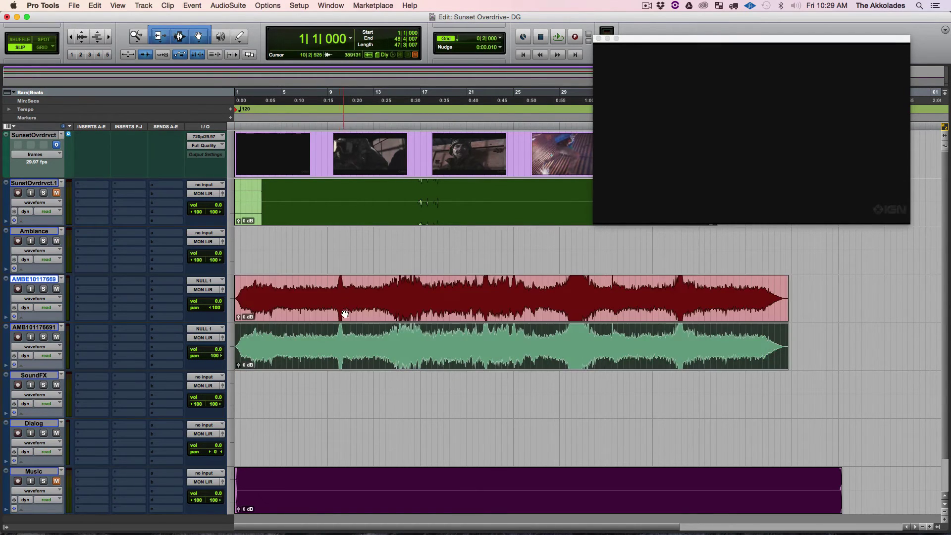
pyautogui.click(337, 304)
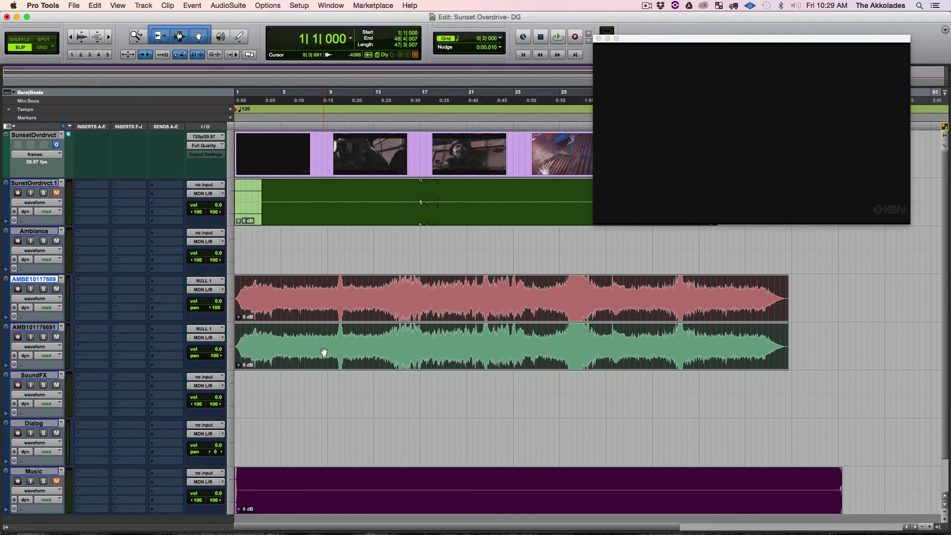
pyautogui.moveTo(314, 334); pyautogui.dragTo(306, 264)
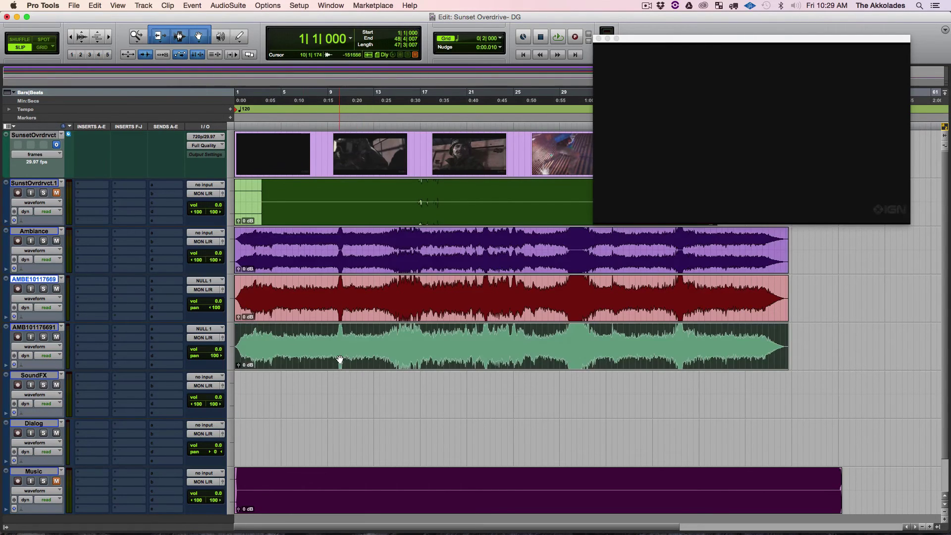
pyautogui.moveTo(340, 359); pyautogui.dragTo(407, 363)
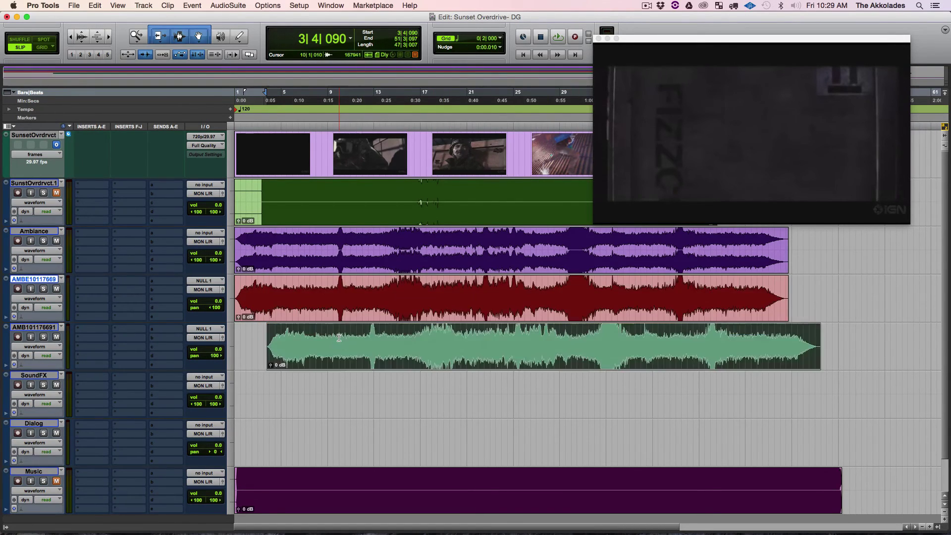
# - Undo the clip nudge, then delete the AMBE10117669 and AMB101176691 mono tracks
pyautogui.press('super+z')
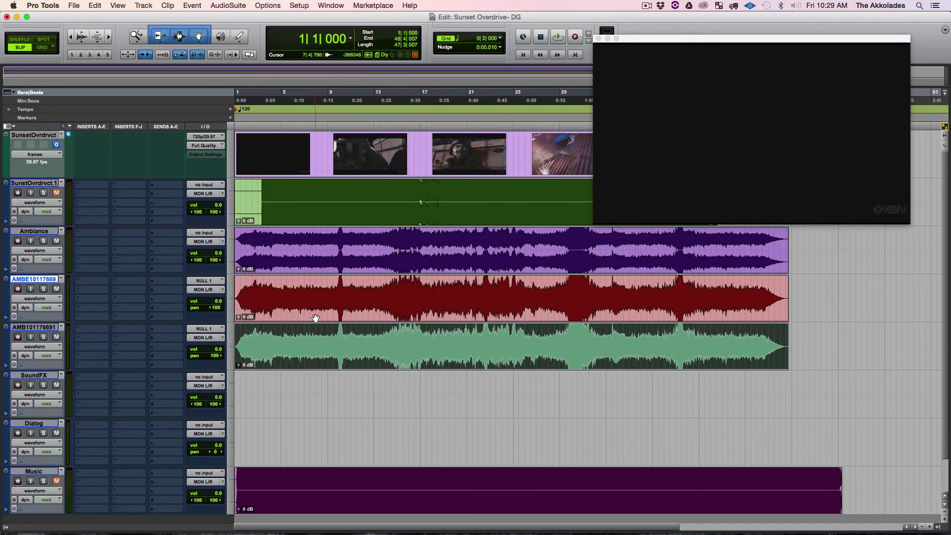
pyautogui.click(310, 342)
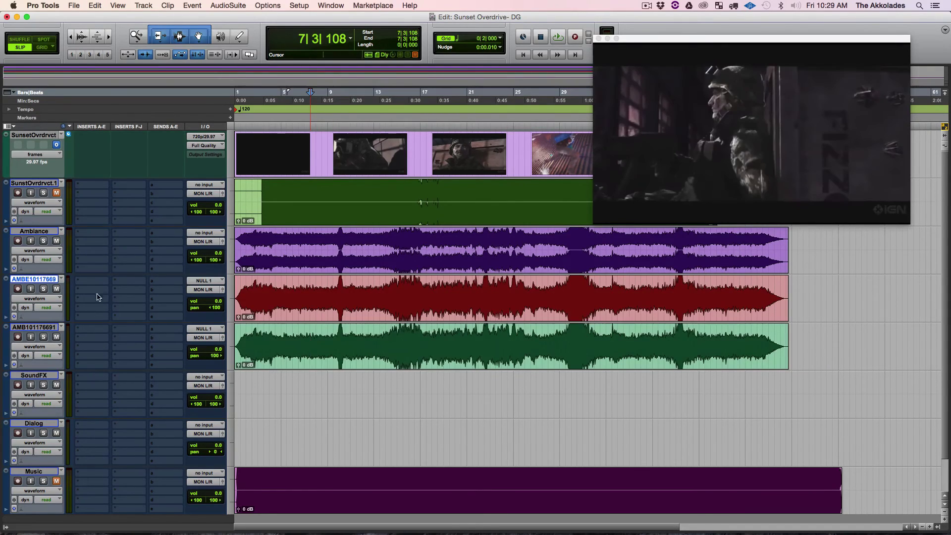
pyautogui.click(41, 327)
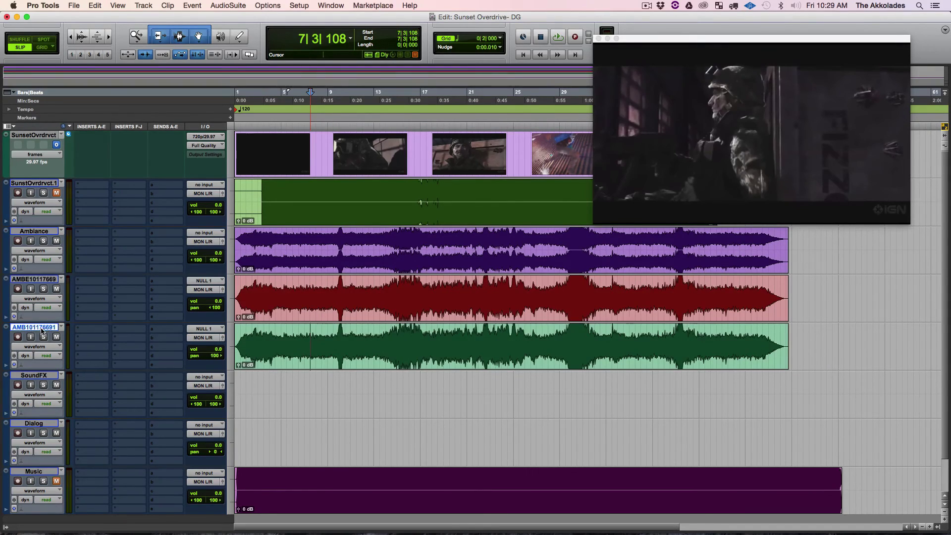
pyautogui.keyDown('shift'); pyautogui.click(36, 280); pyautogui.keyUp('shift')
pyautogui.rightClick(37, 279)
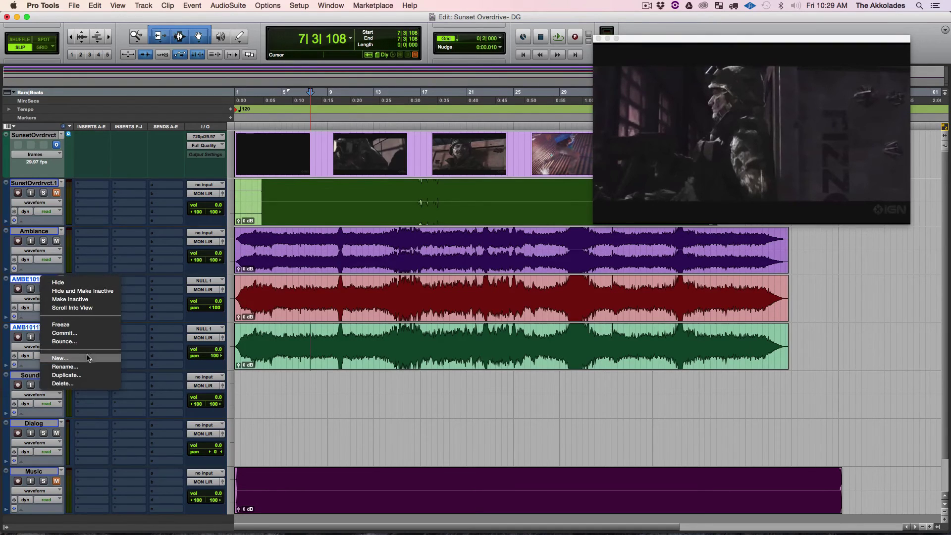
pyautogui.click(63, 383)
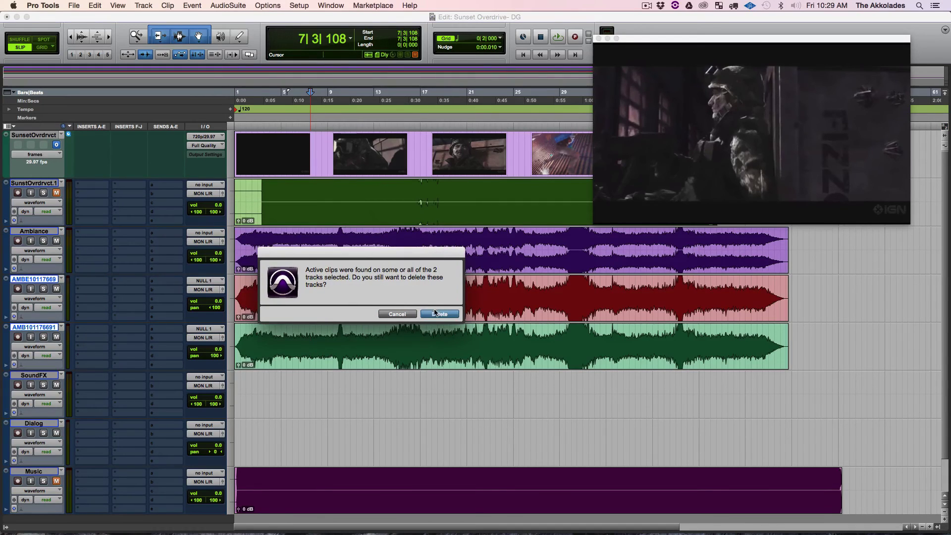
pyautogui.click(439, 314)
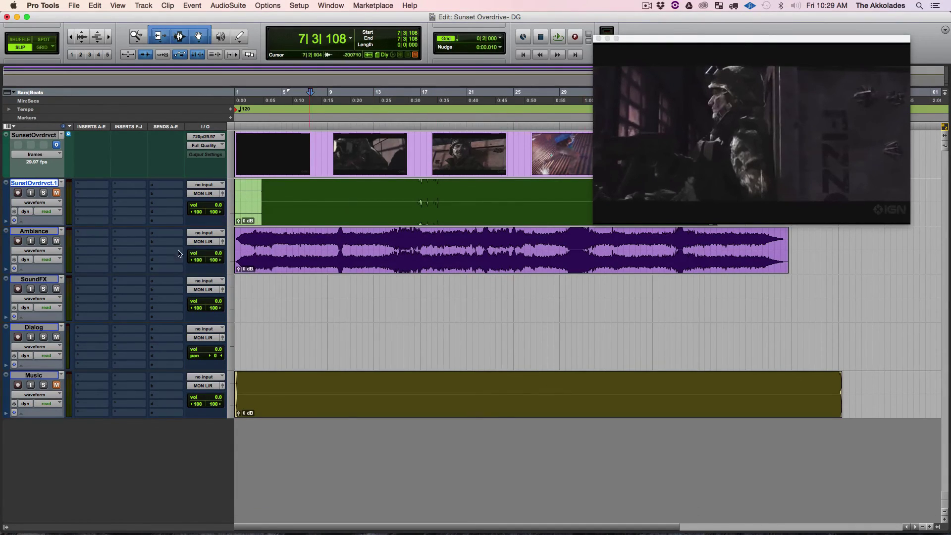
# - Select Ambiance, return to the session start, and play the stereo ambience against the video
pyautogui.click(42, 231)
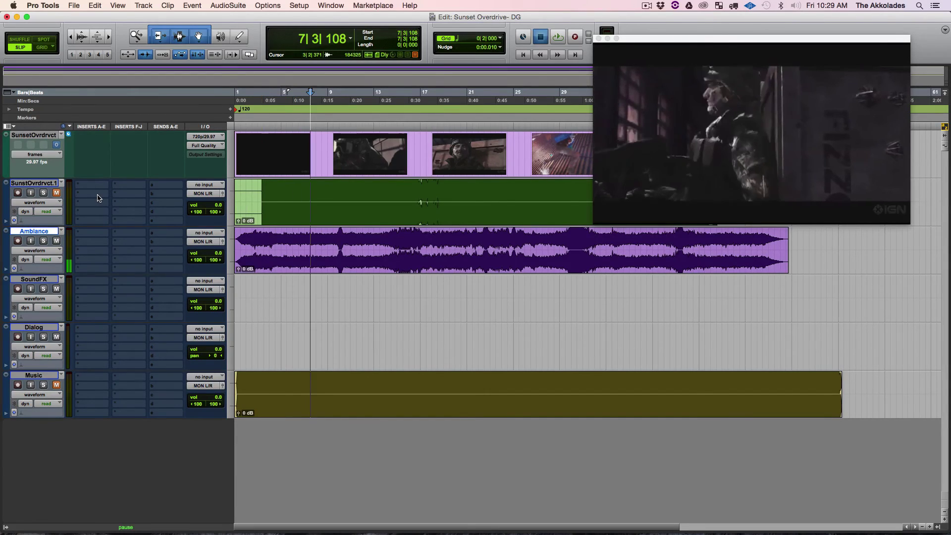
pyautogui.press('space')
pyautogui.press('Return')
pyautogui.press('space')
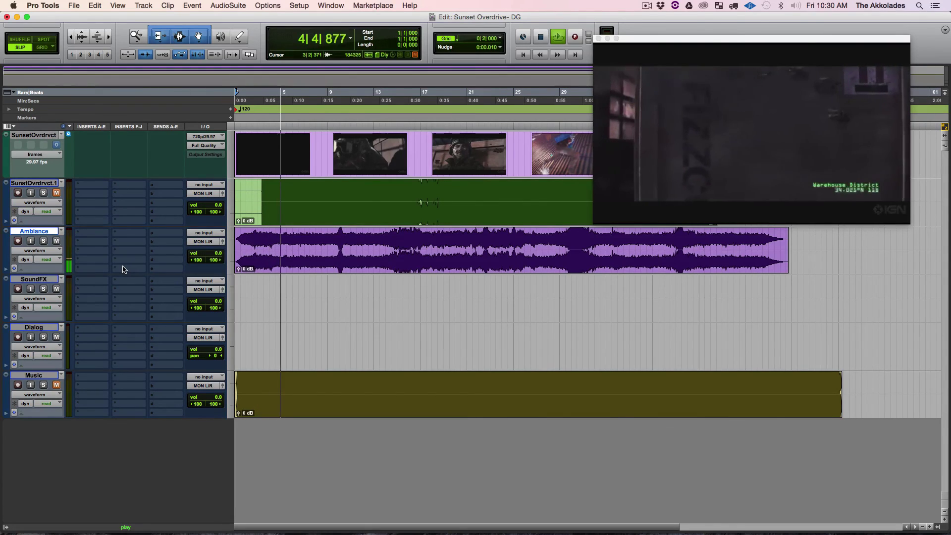
# - Stop playback and save the session with Cmd+S
pyautogui.press('space')
pyautogui.press('super+s')
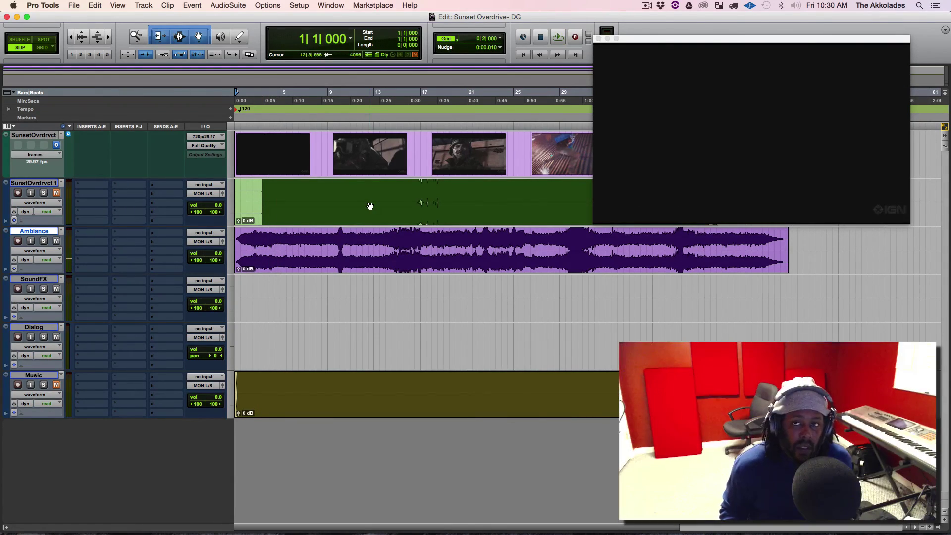